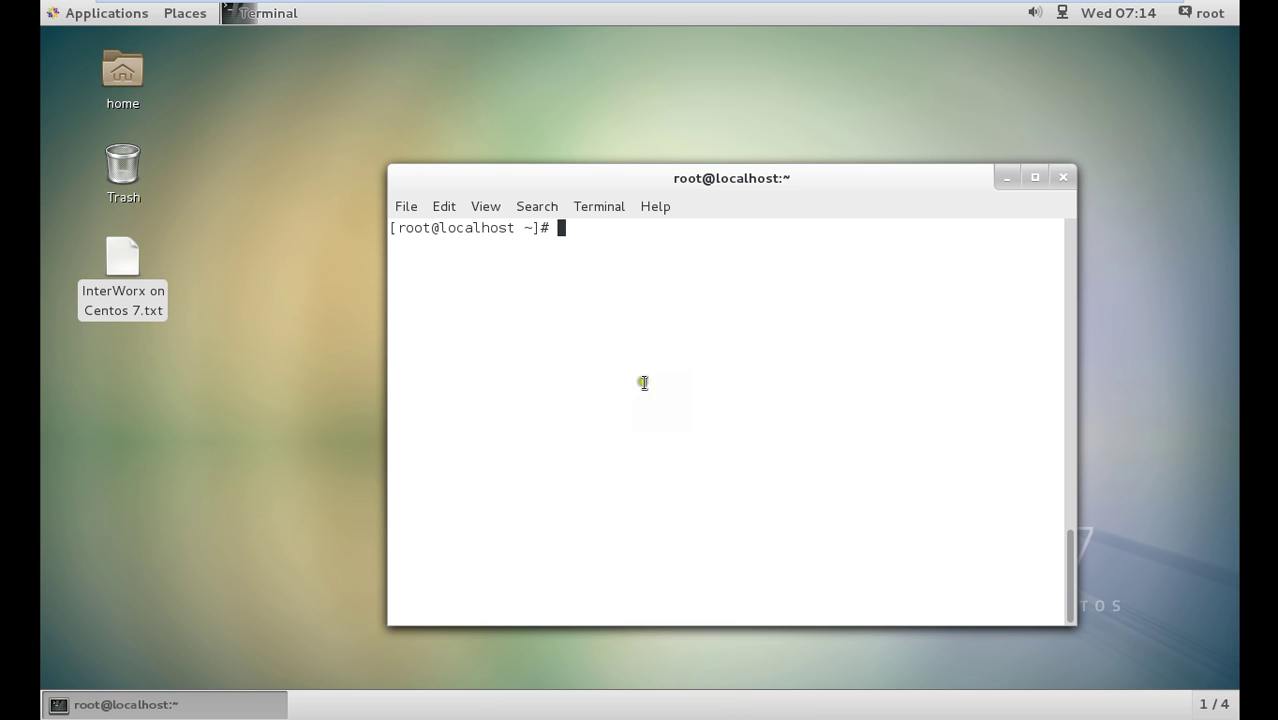
Check the VM's IP 192.168.117.155 with ifconfig and confirm internet by pinging google.com
drag(646, 168, 576, 124)
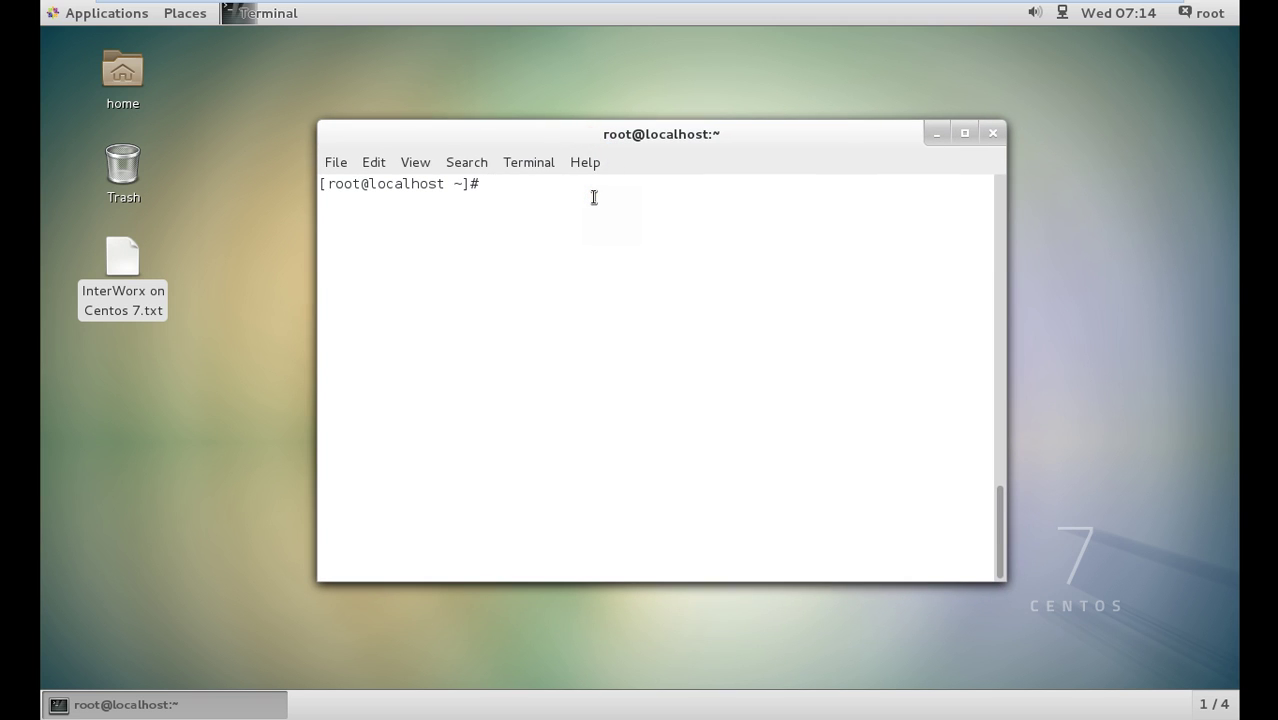
text(clear)
key(Return)
text(ifconfig)
key(Return)
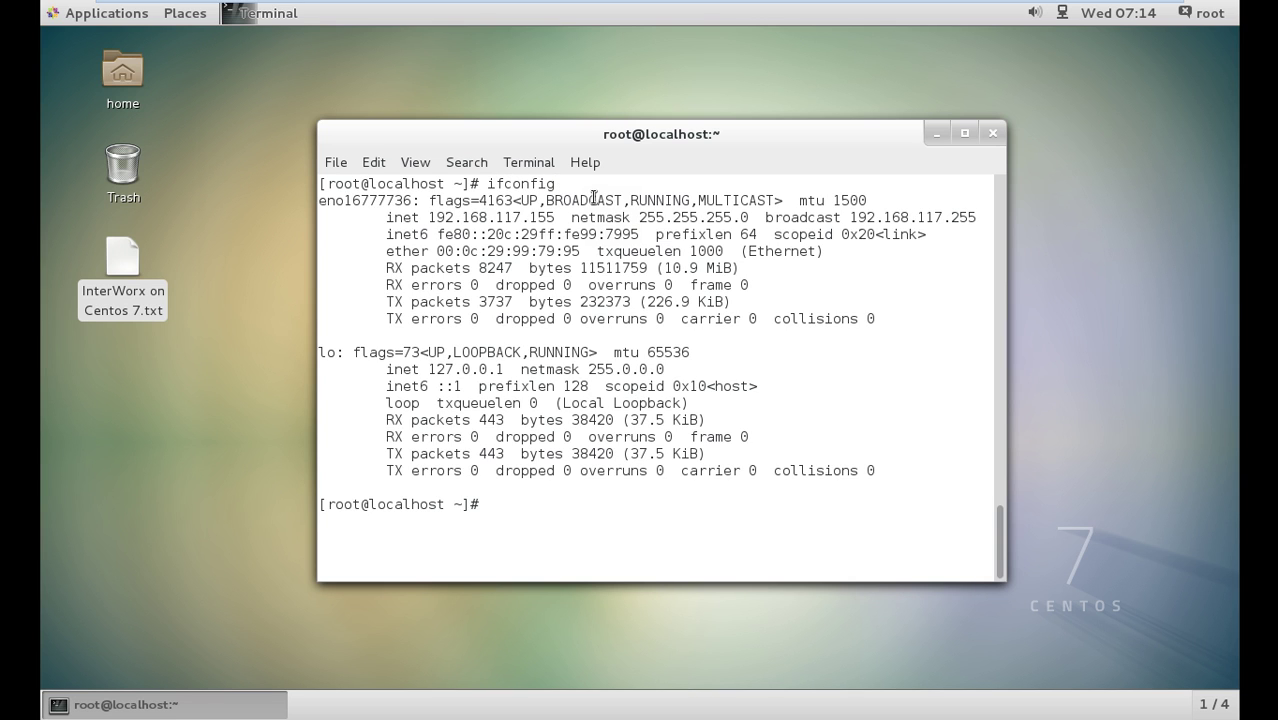
text(ping google.com)
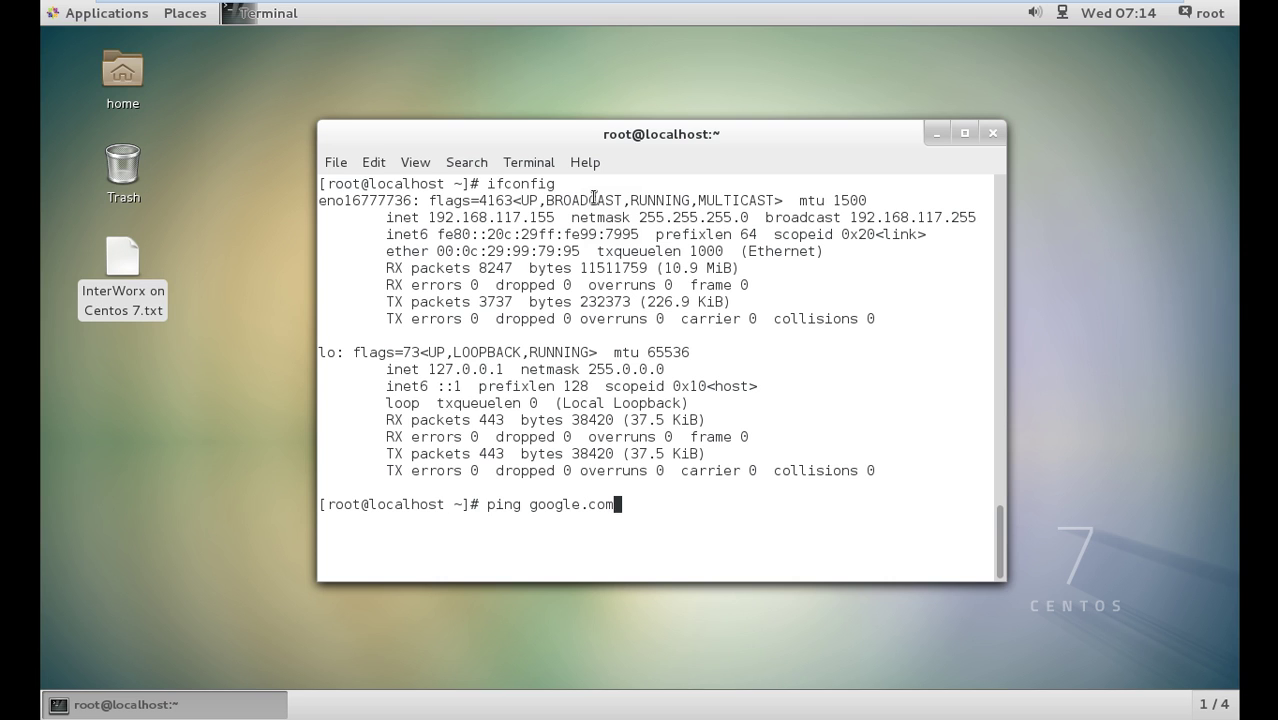
key(Return)
key(ctrl+c)
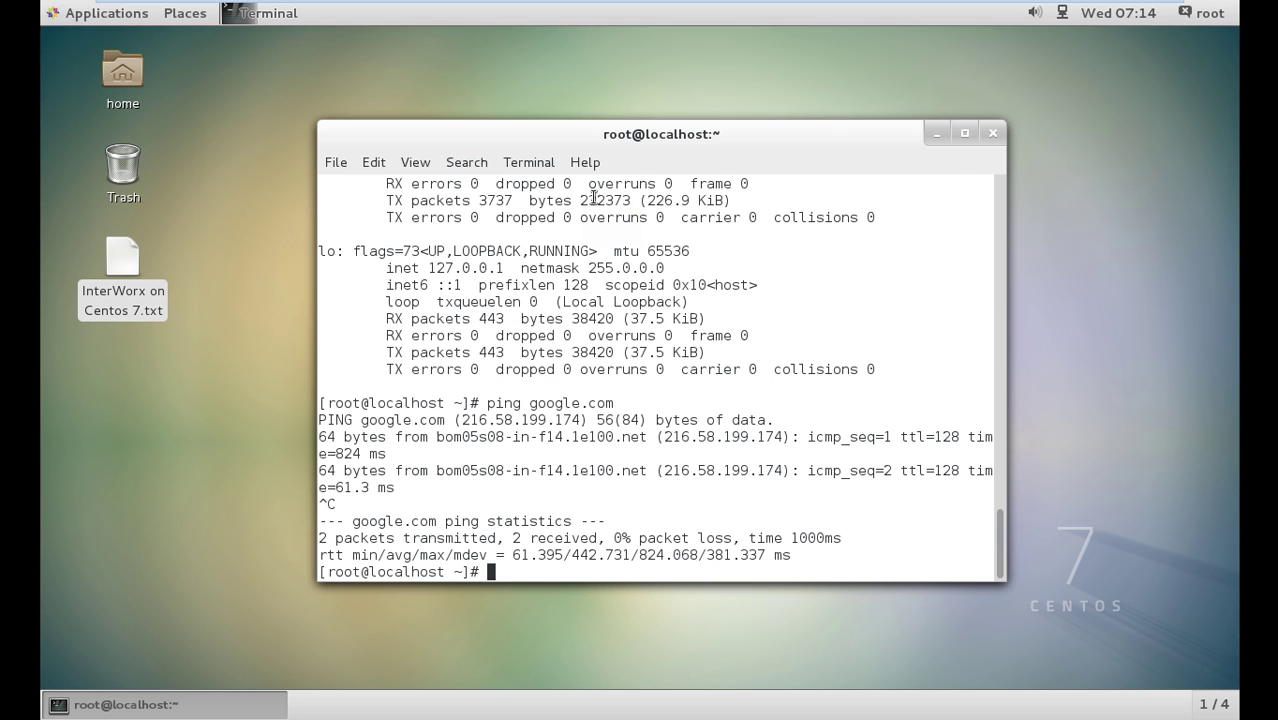
Clear the screen and enter the installer command sh <((curl -sL interworx.com/inst.sh))
text(clear)
key(Return)
text(sh )
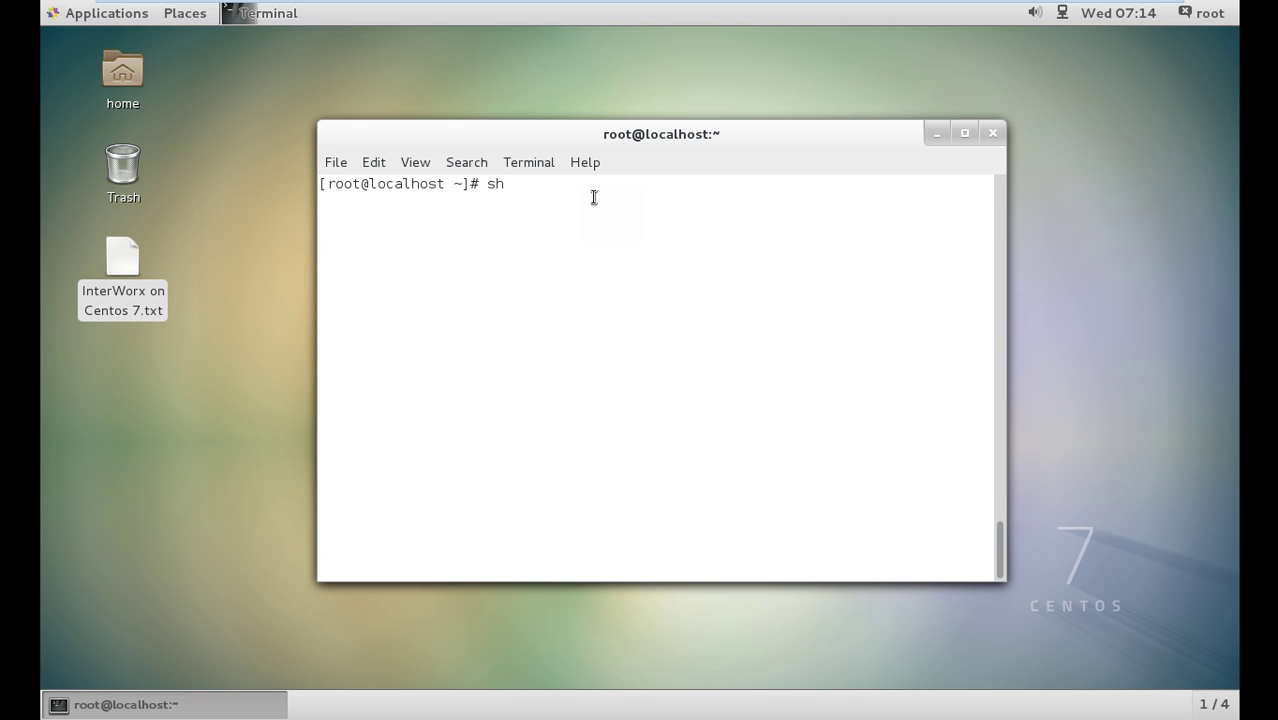
text(<((curl -sL interworx.com/inst.sh)))
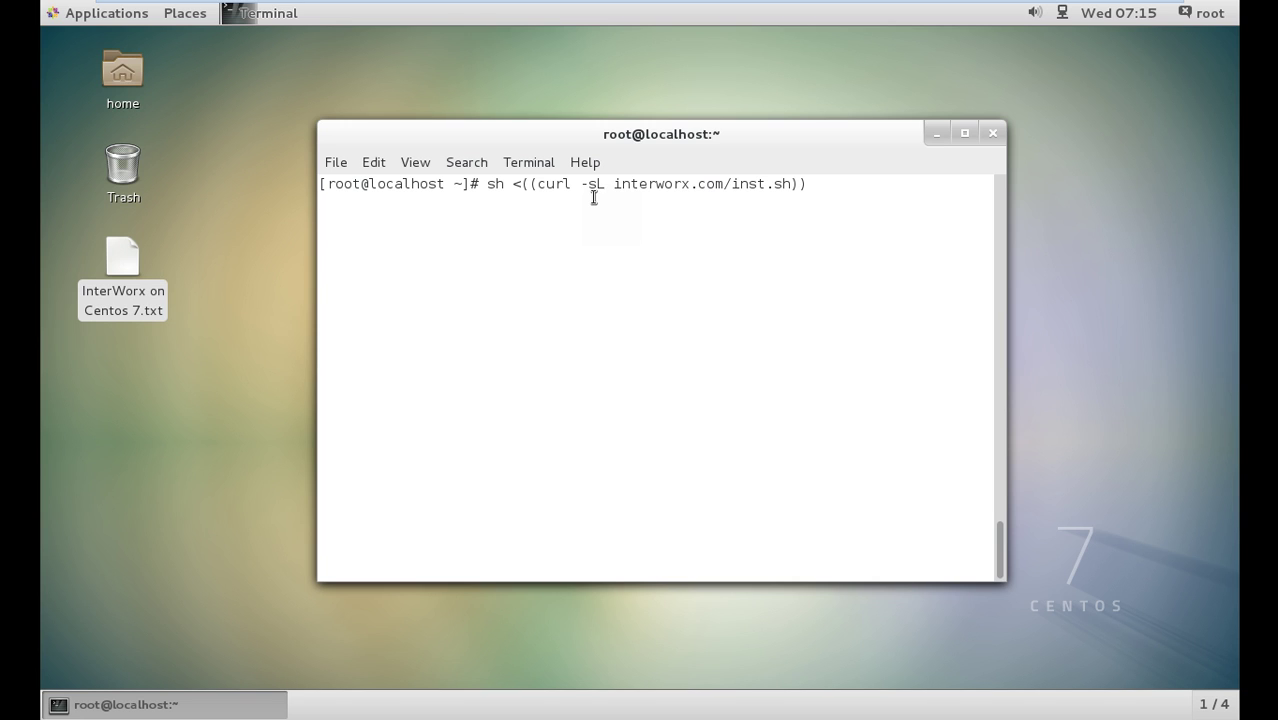
Run the curl command to launch the InterWorx installer script
key(Return)
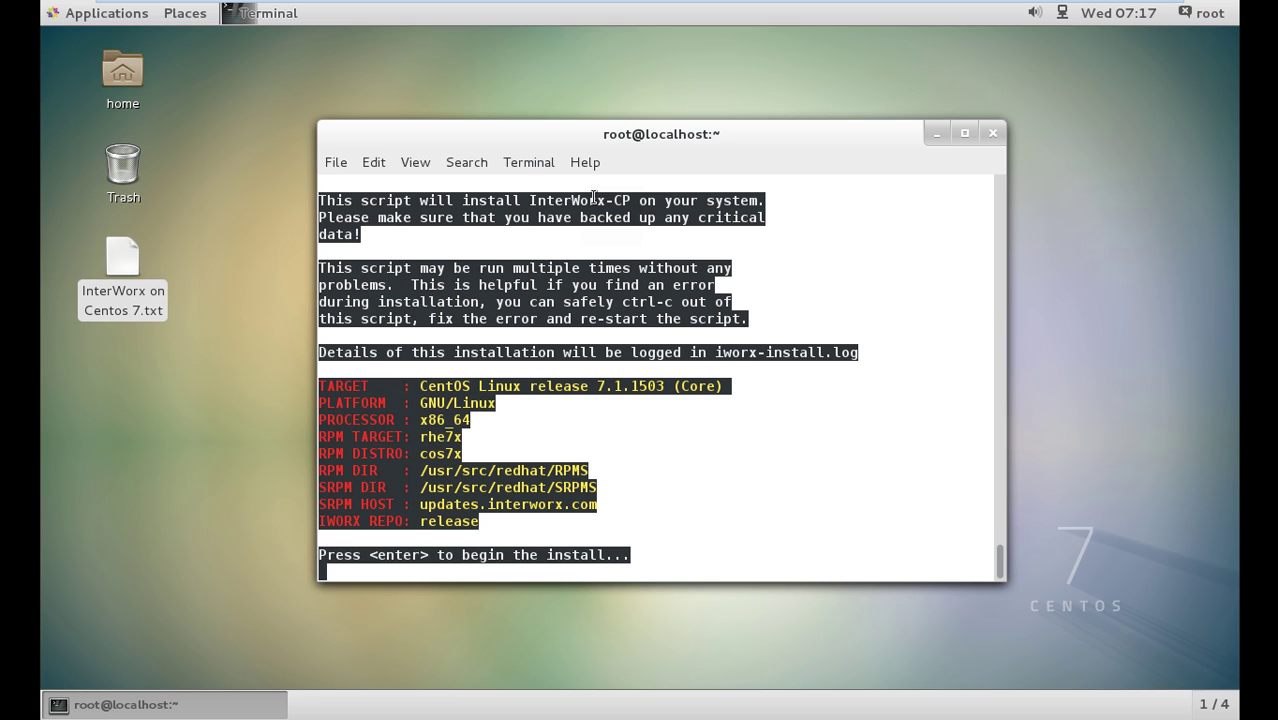
Begin the InterWorx installation, exit VMware full screen and move the terminal window up
key(Return)
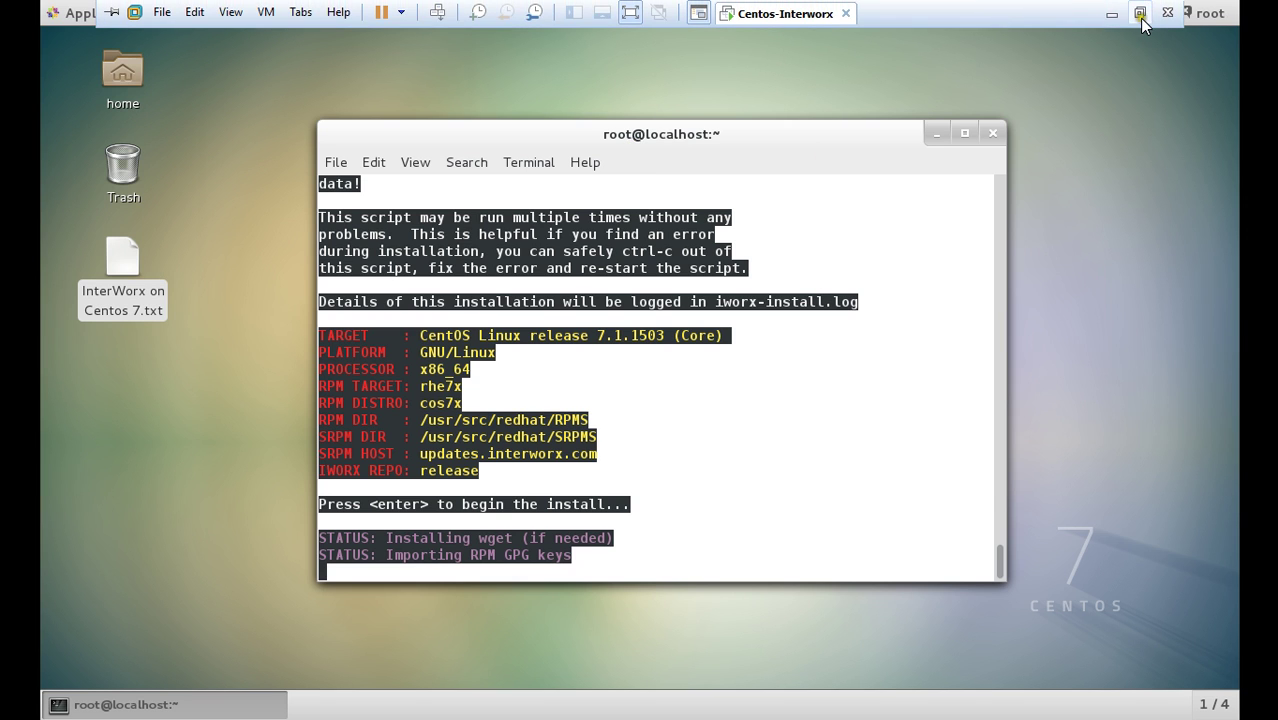
click(1139, 14)
drag(792, 219, 767, 155)
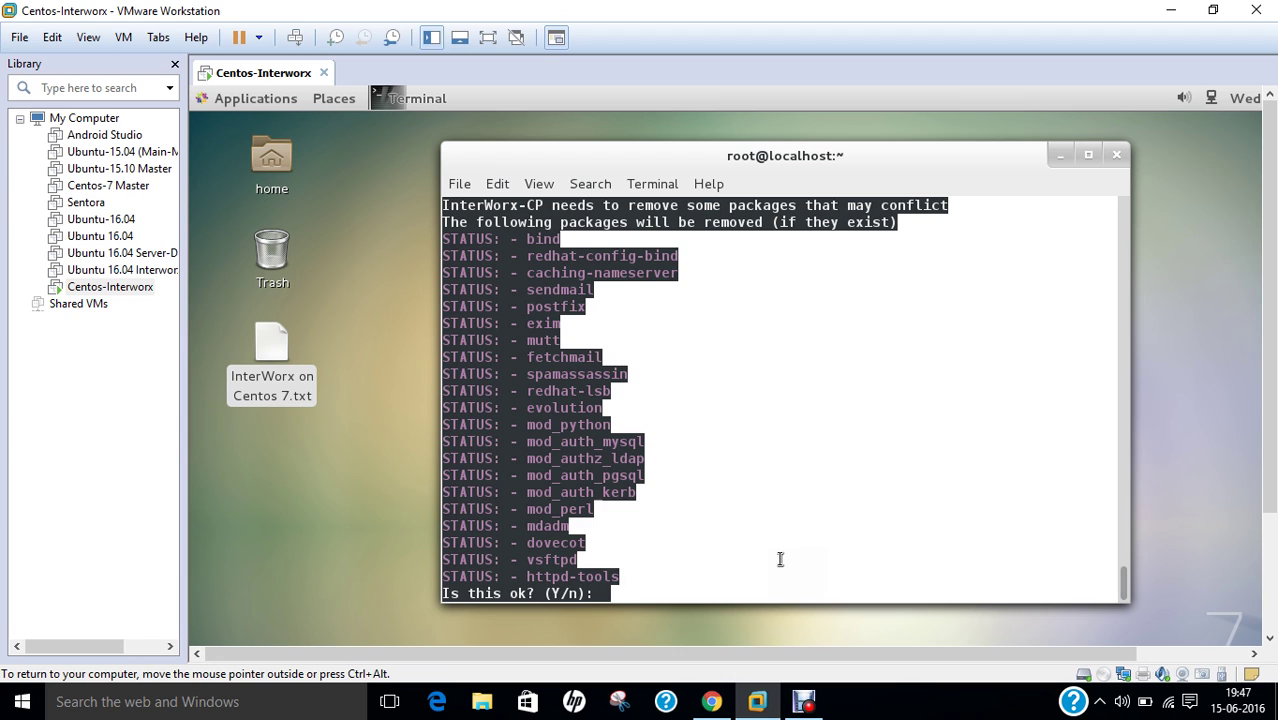
Answer y to remove the conflicting packages, then shift focus to the host desktop
text(y)
key(Return)
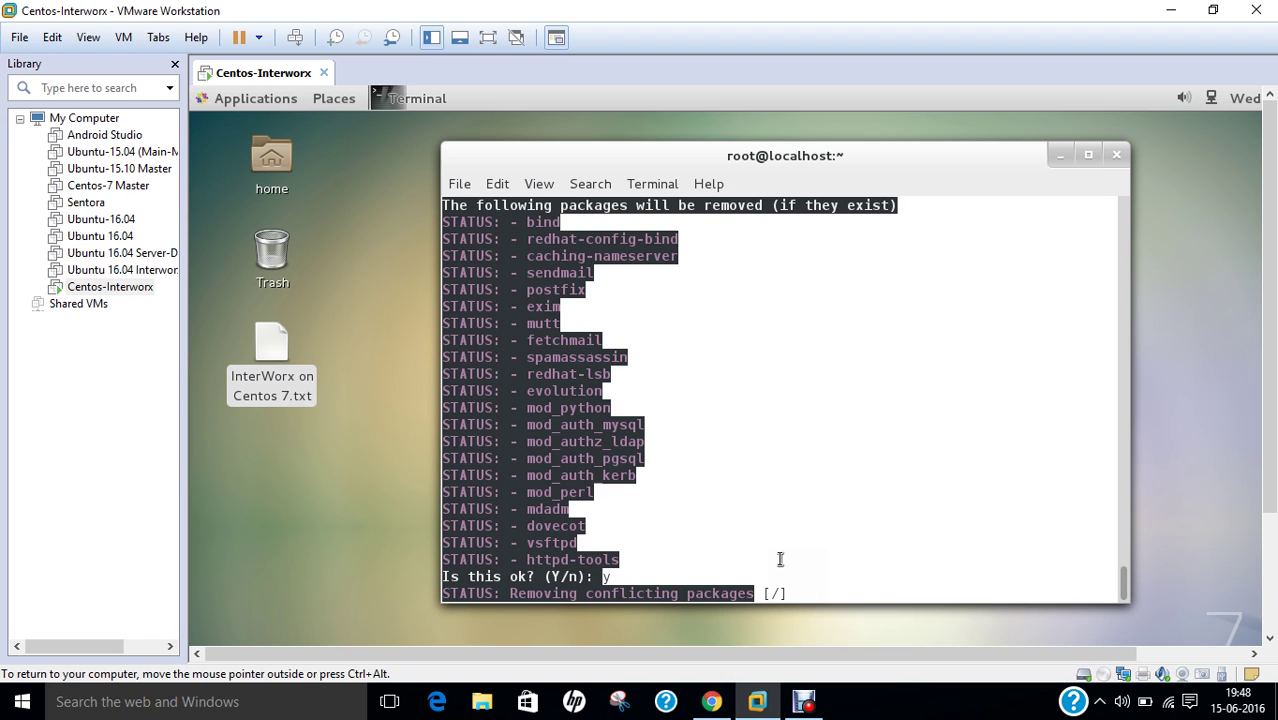
click(852, 699)
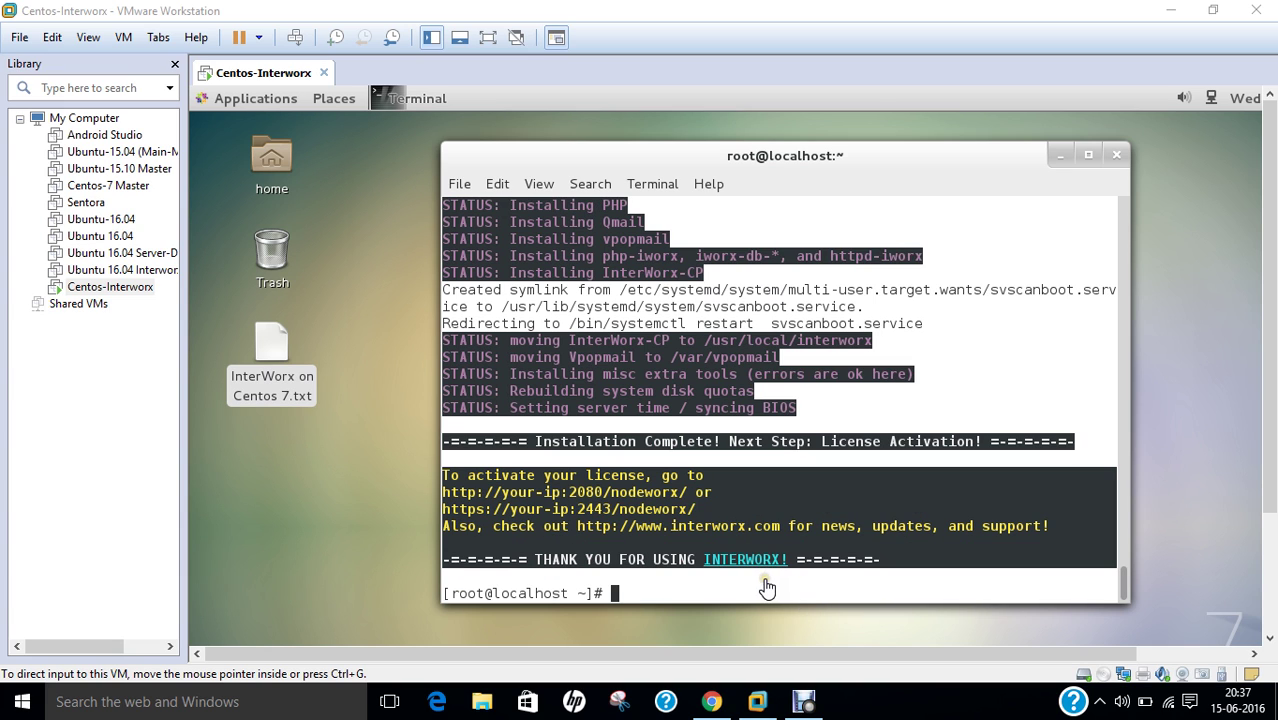
Wait for the installation to finish, then give keyboard focus back to the VM
click(640, 458)
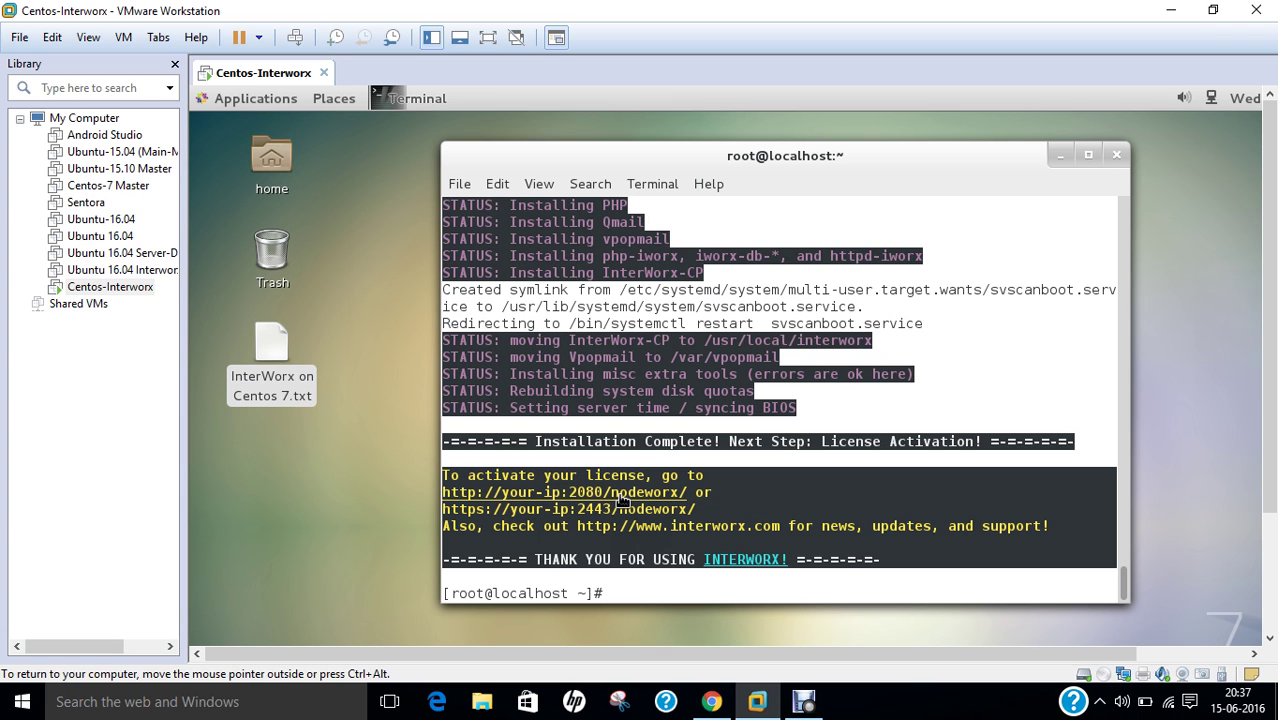
Run ifconfig in the VM terminal to show its IP address 192.168.117.155
click(712, 702)
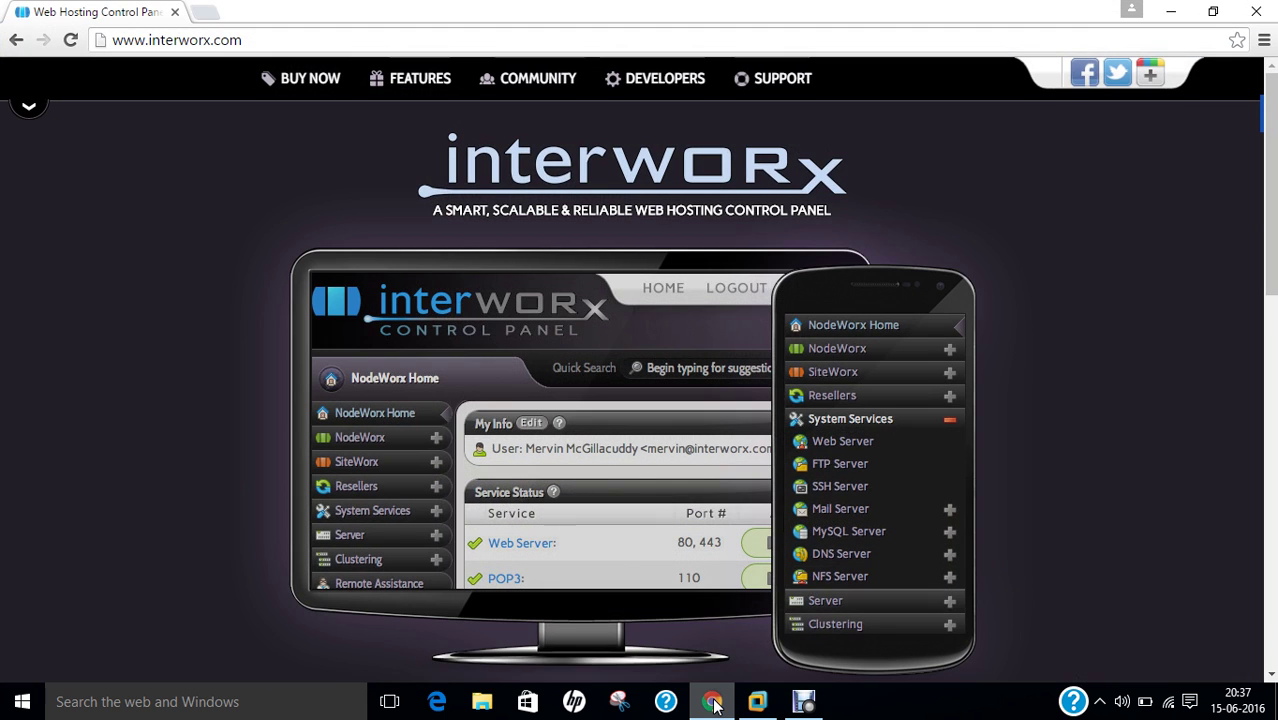
click(757, 702)
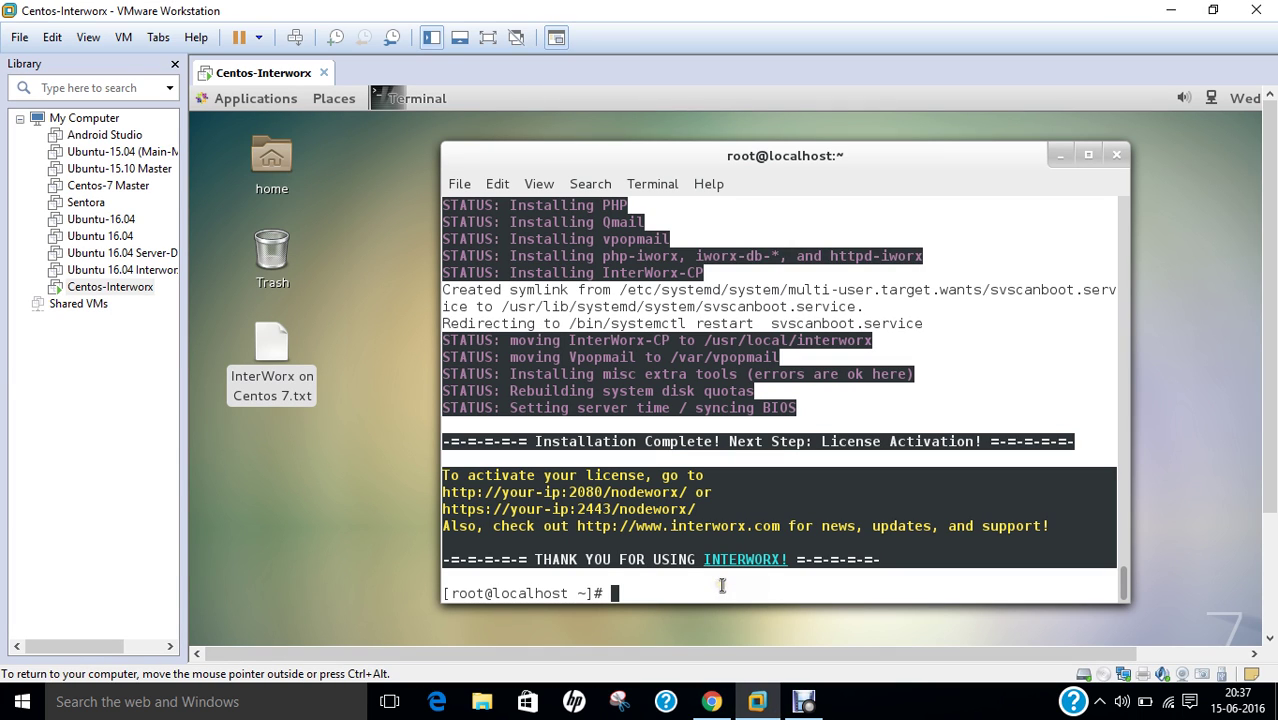
text(ifconfig)
key(Return)
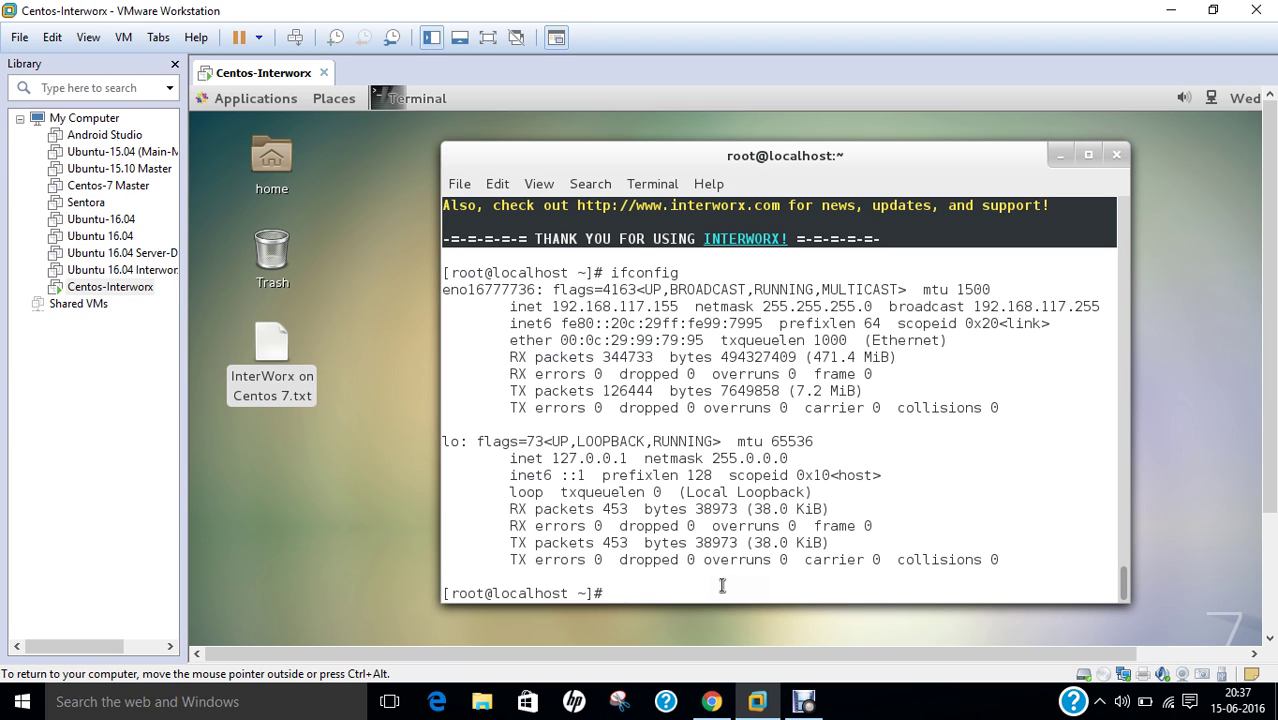
click(711, 701)
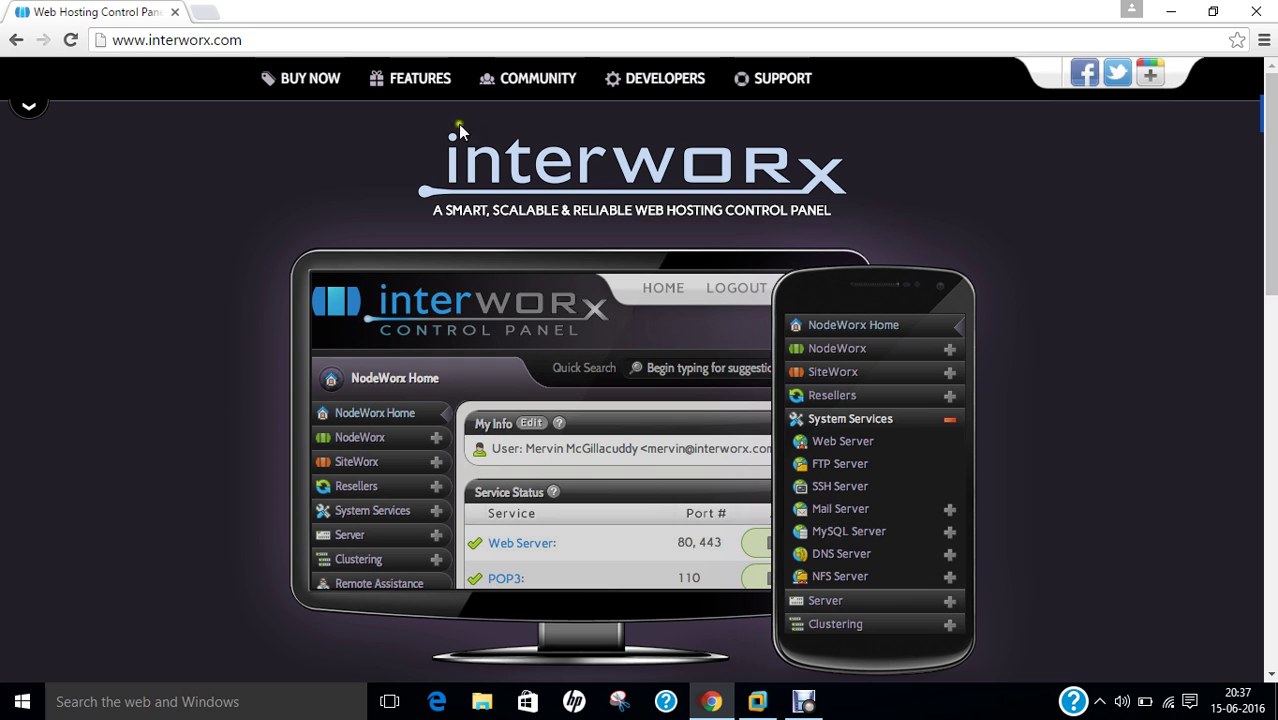
click(212, 12)
text(https://)
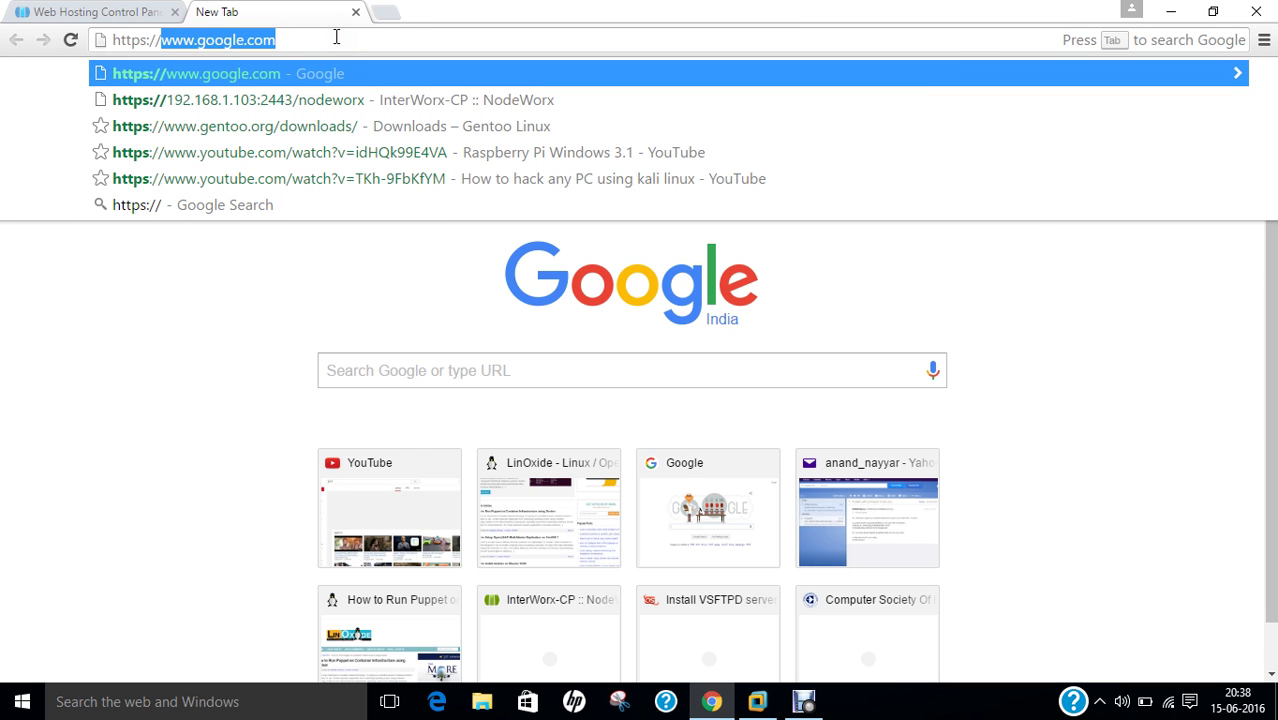
text(19)
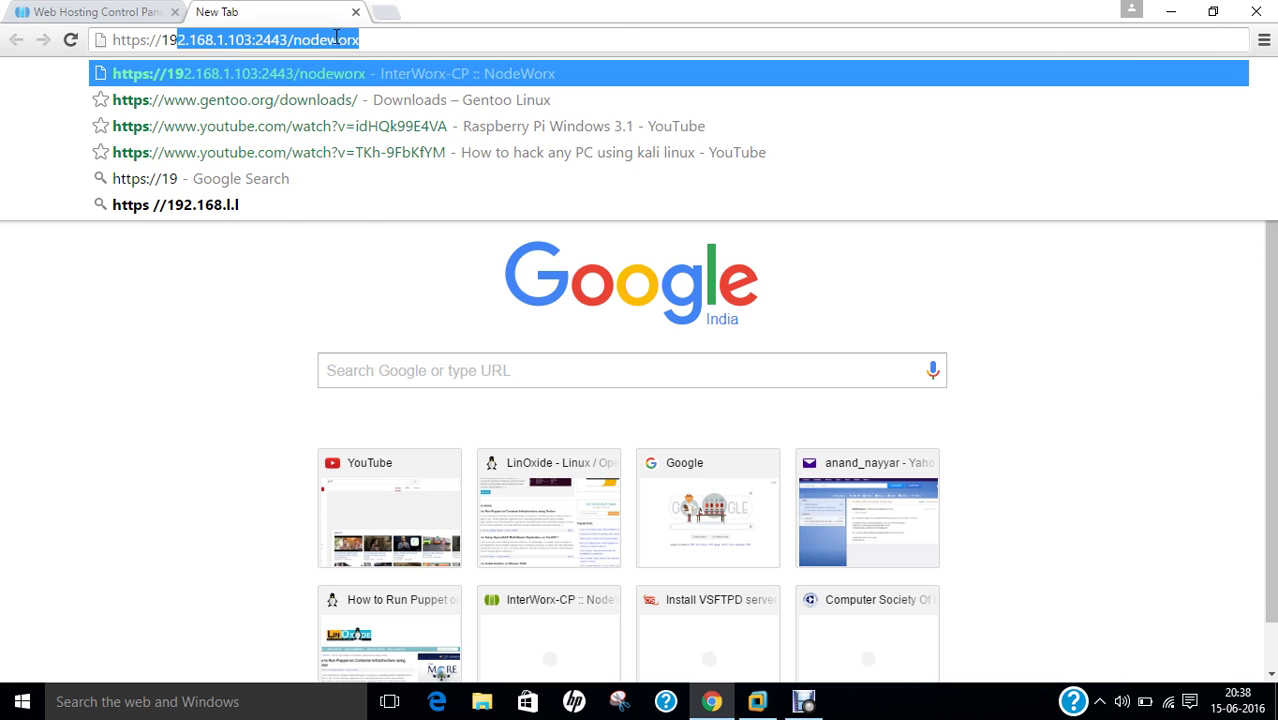
text(2.168.117.155:)
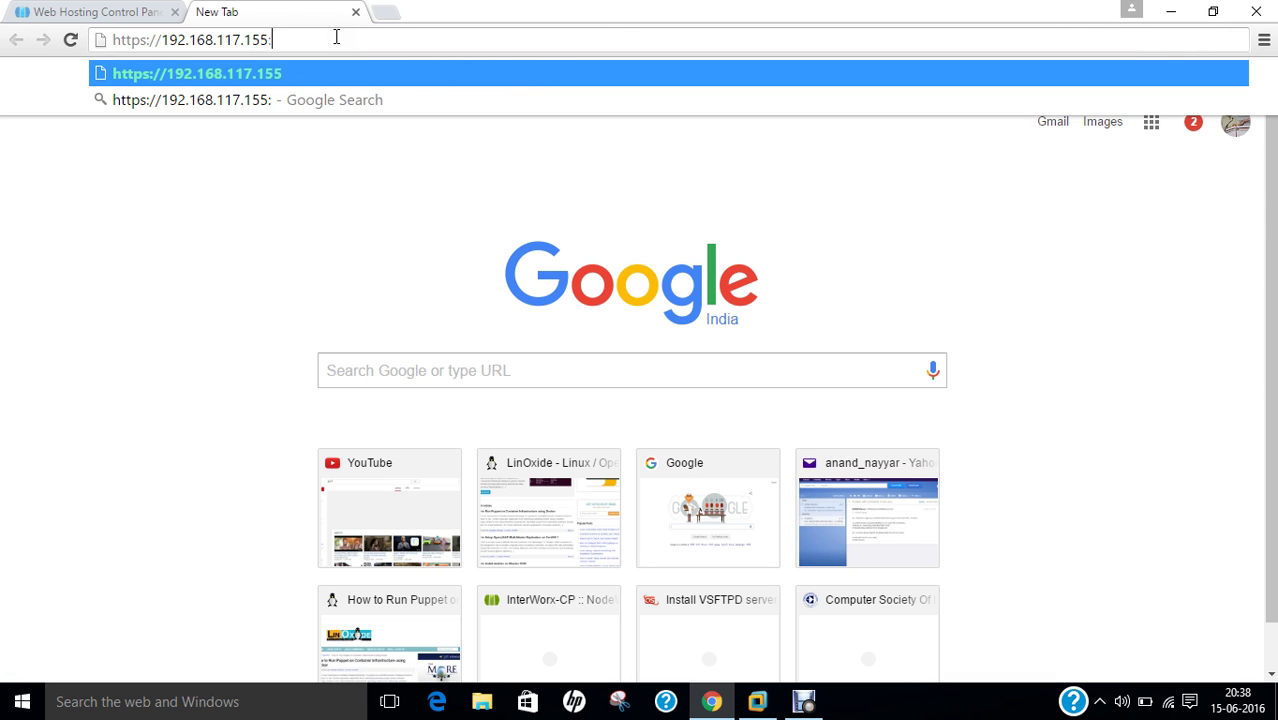
text(2080/)
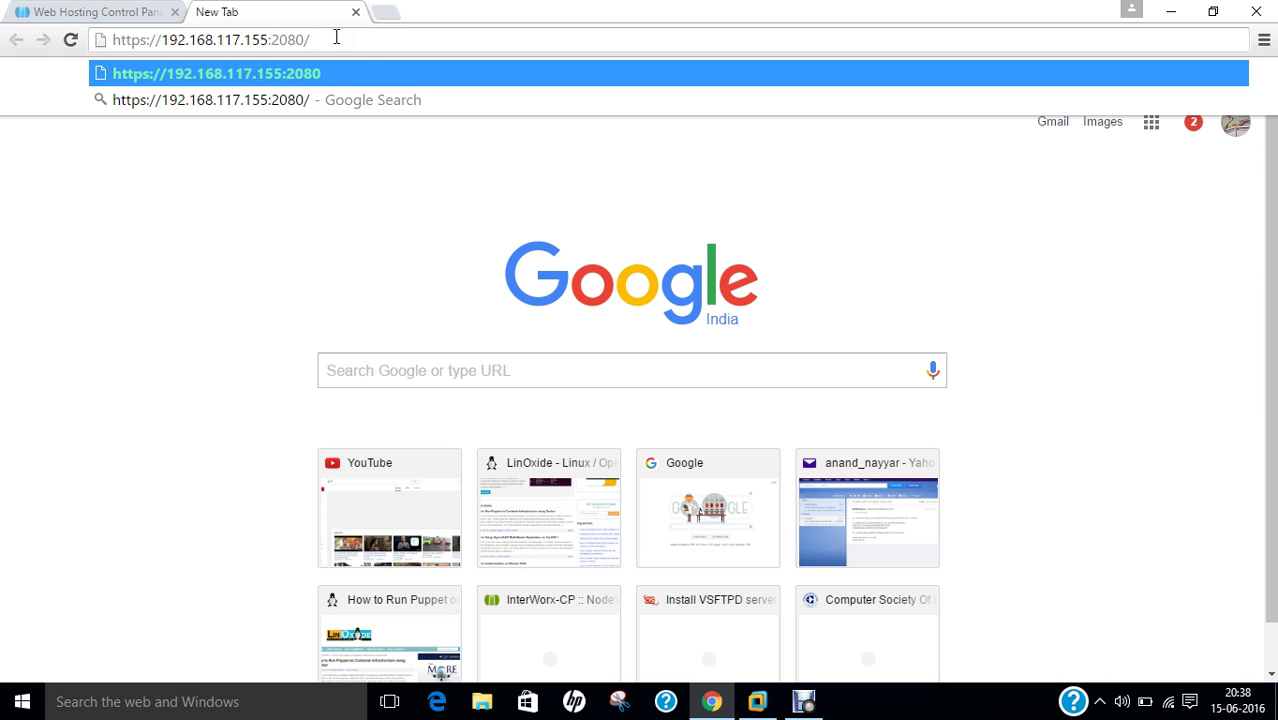
text(interworx)
key(Return)
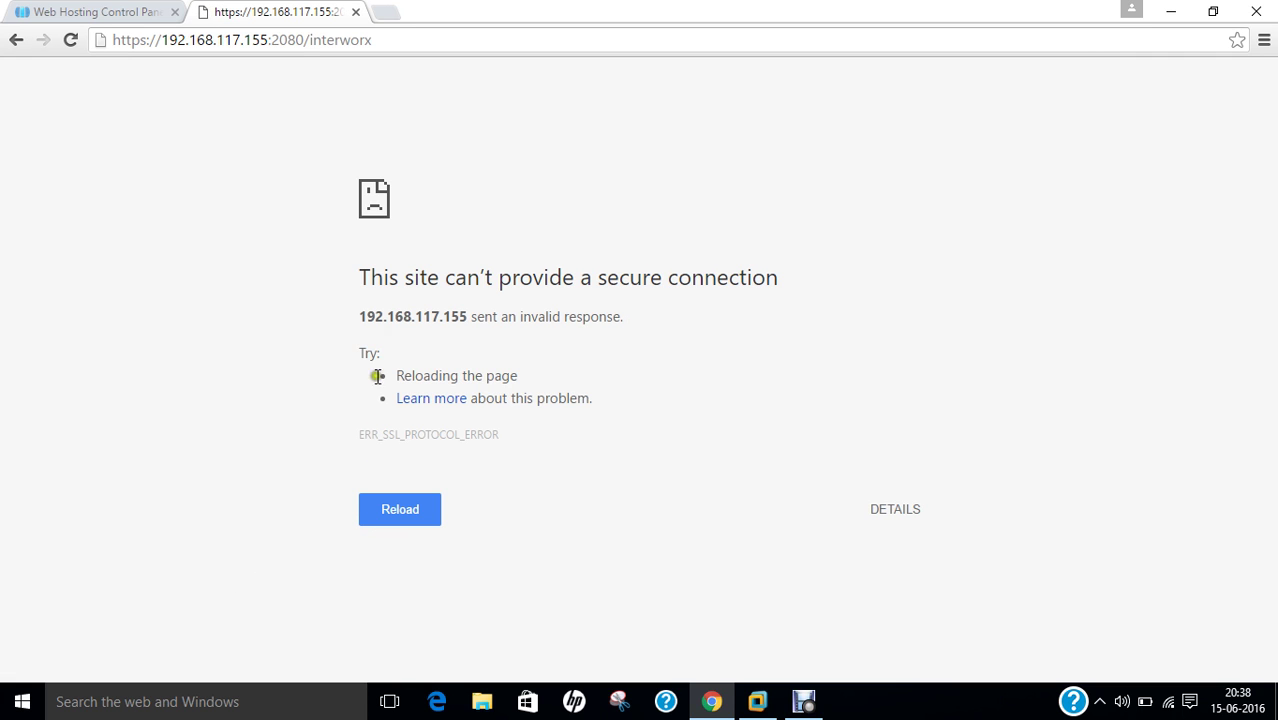
Retry the failed port 2080 page and review the activation addresses in the terminal
click(118, 13)
click(257, 15)
click(412, 511)
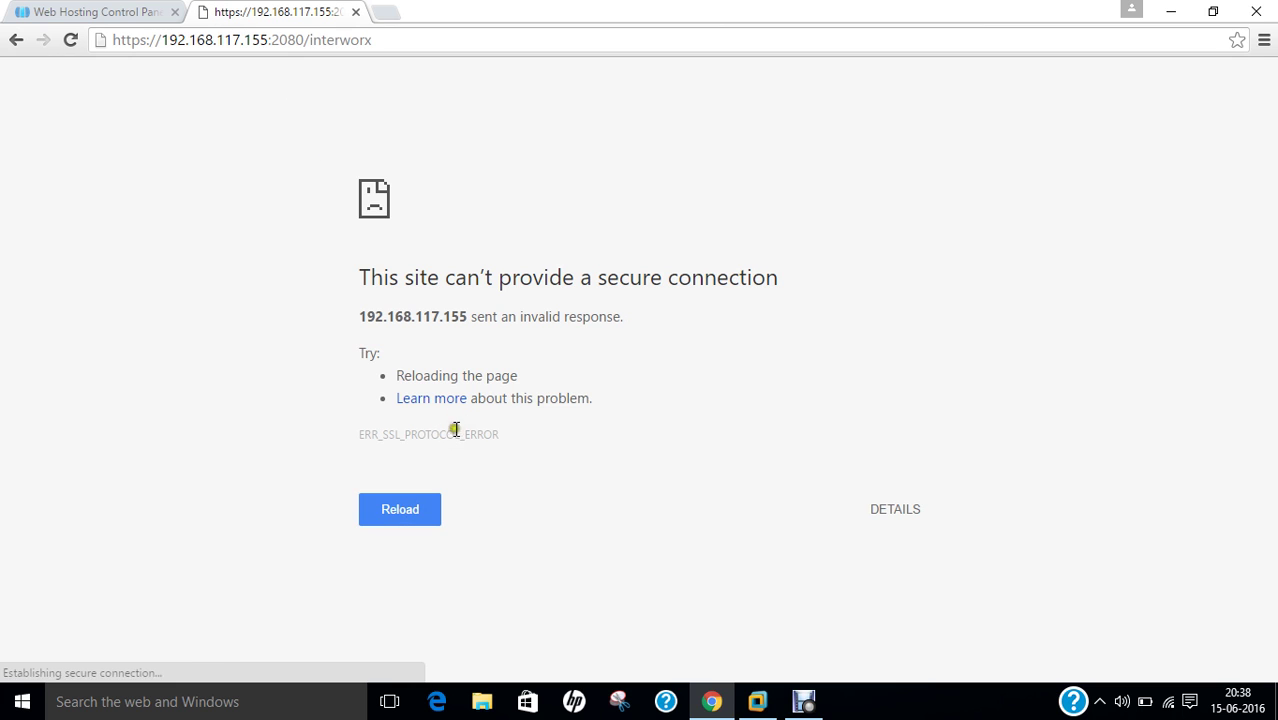
click(757, 701)
scroll(636, 470, up, 3)
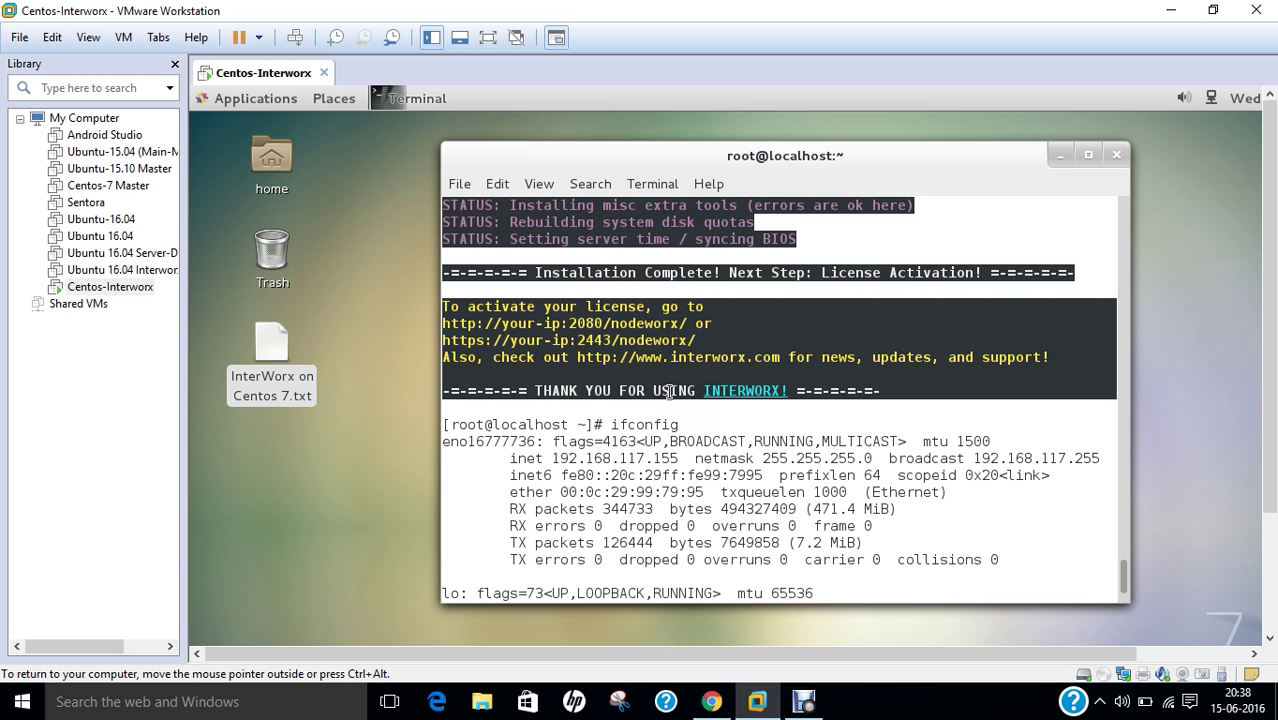
click(711, 701)
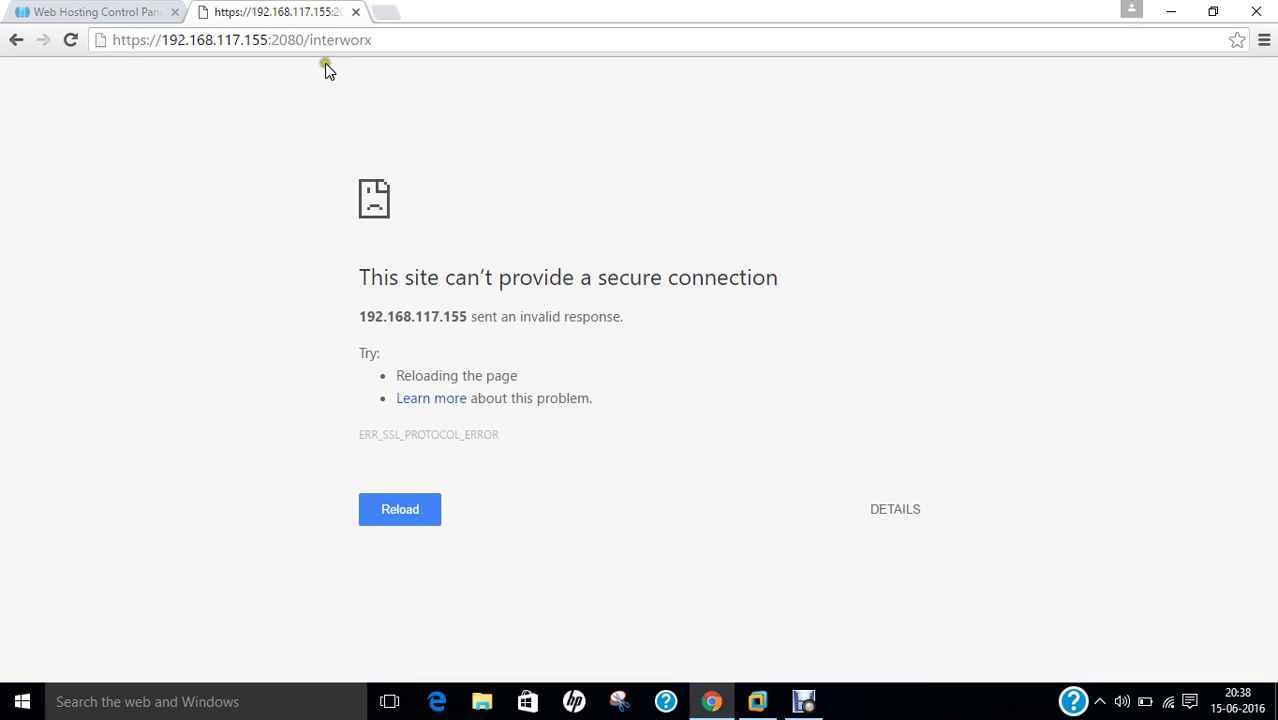
Change the address path from interworx to nodeworx on port 2080 and retry it
drag(308, 40, 448, 38)
text(node)
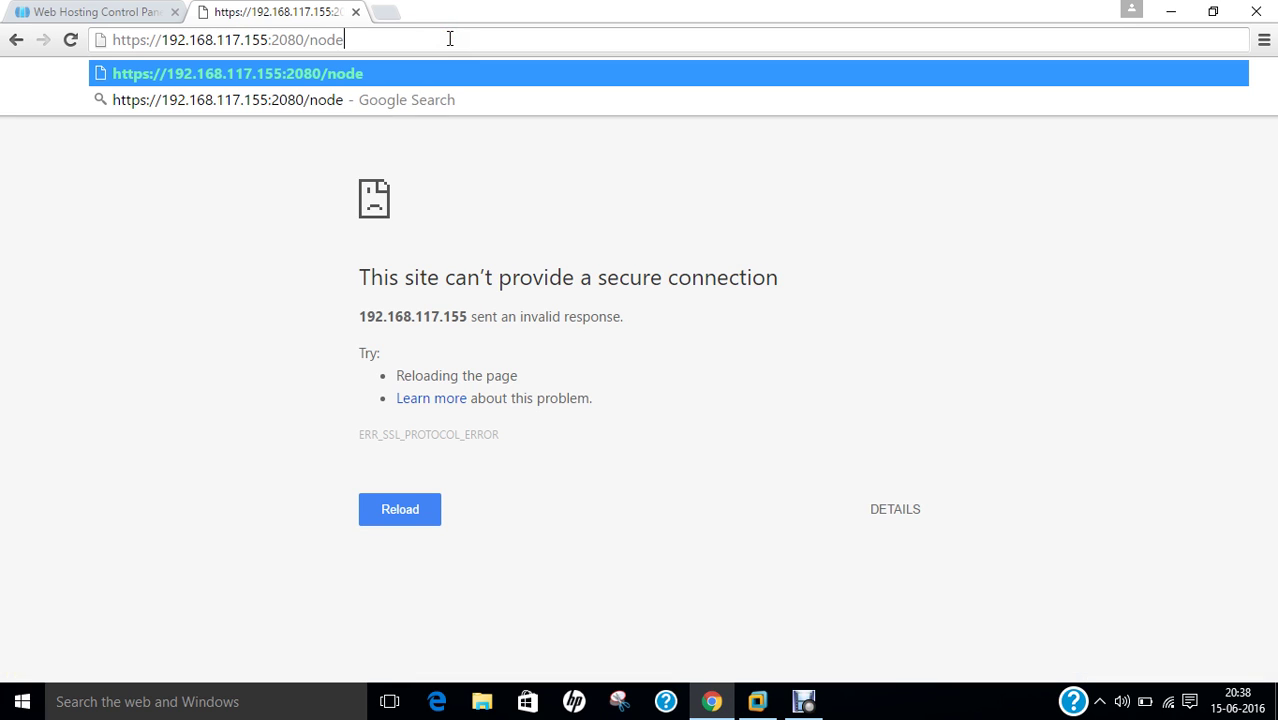
text(worx)
key(Return)
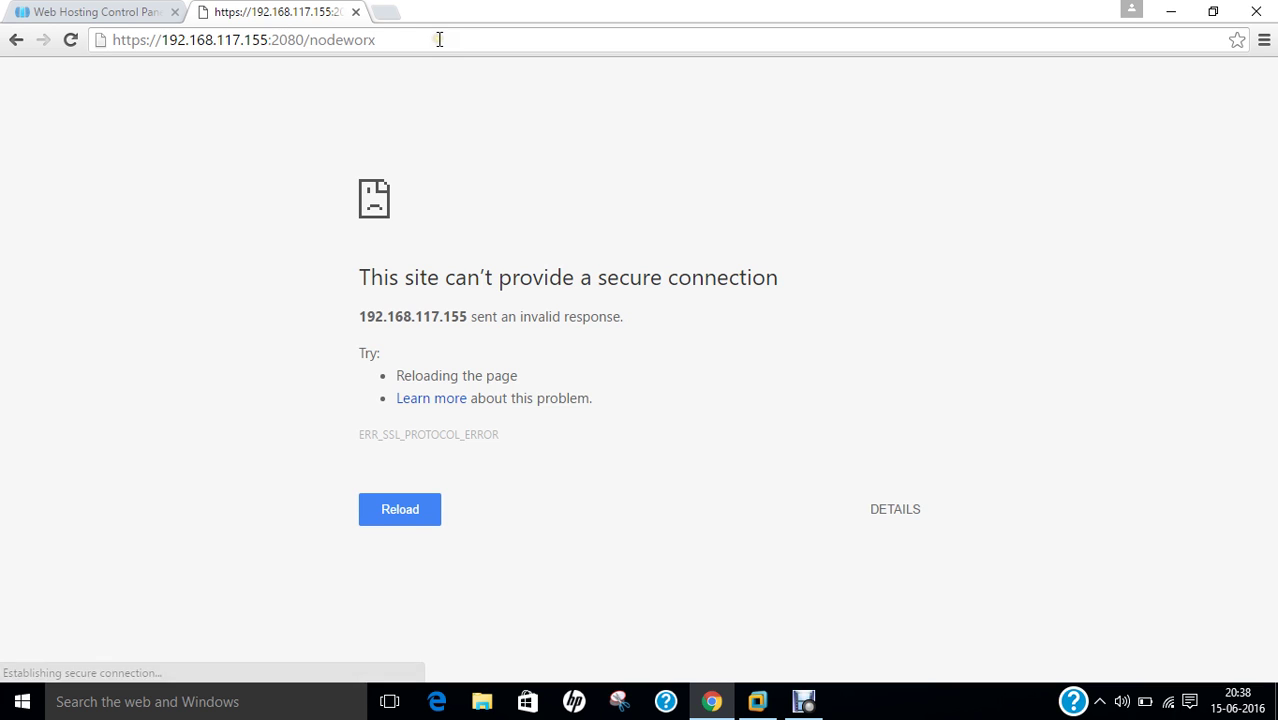
click(300, 40)
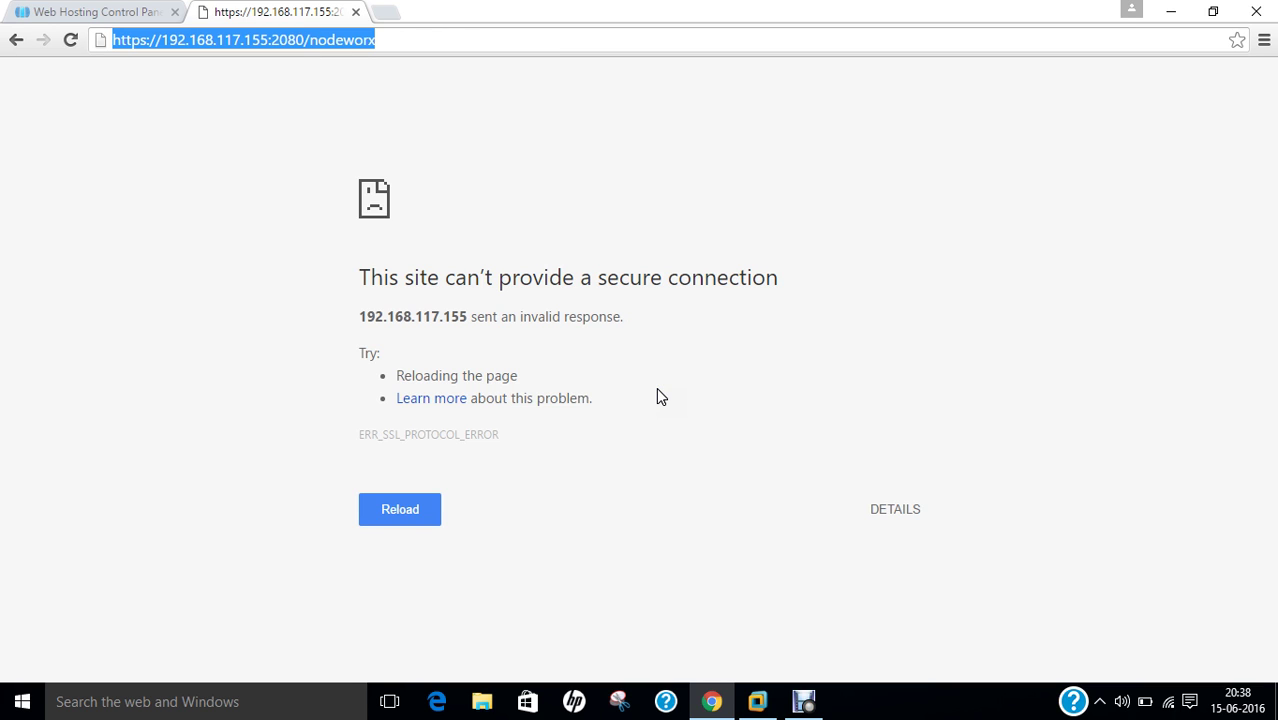
click(363, 71)
key(Return)
click(312, 42)
Recheck the terminal's addresses and change the URL port from 2080 to 2443
click(757, 701)
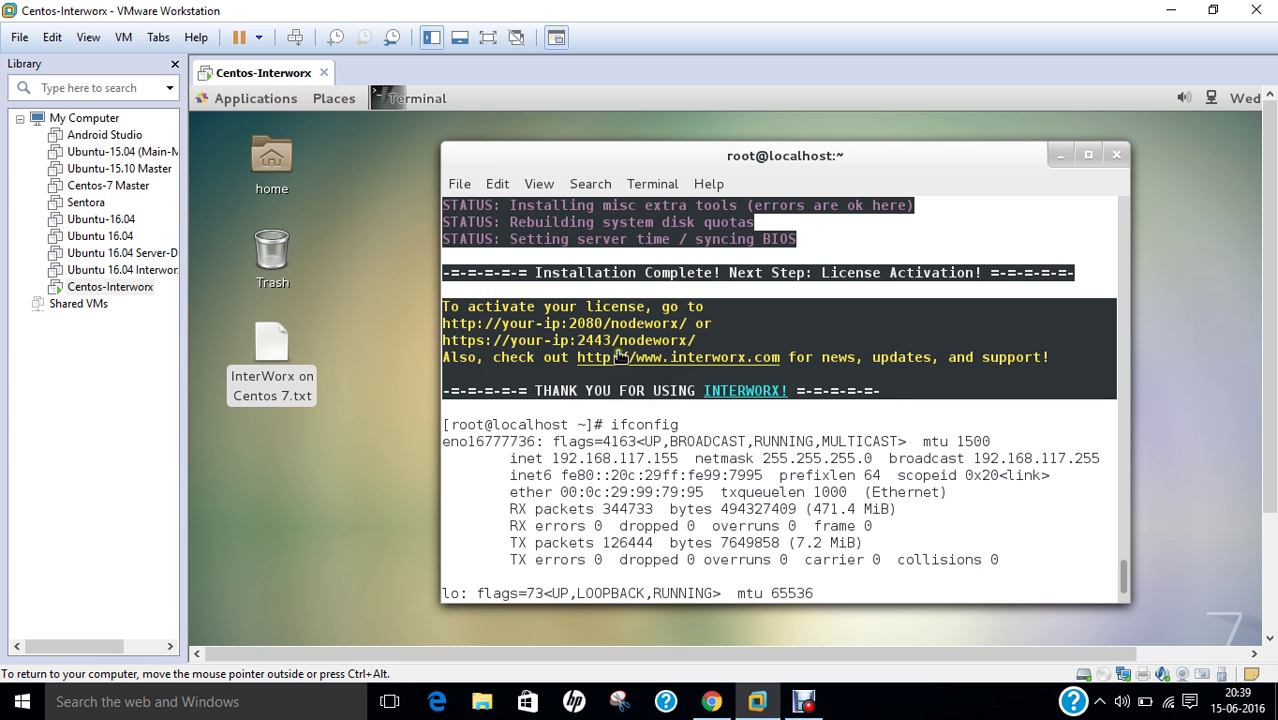
click(711, 701)
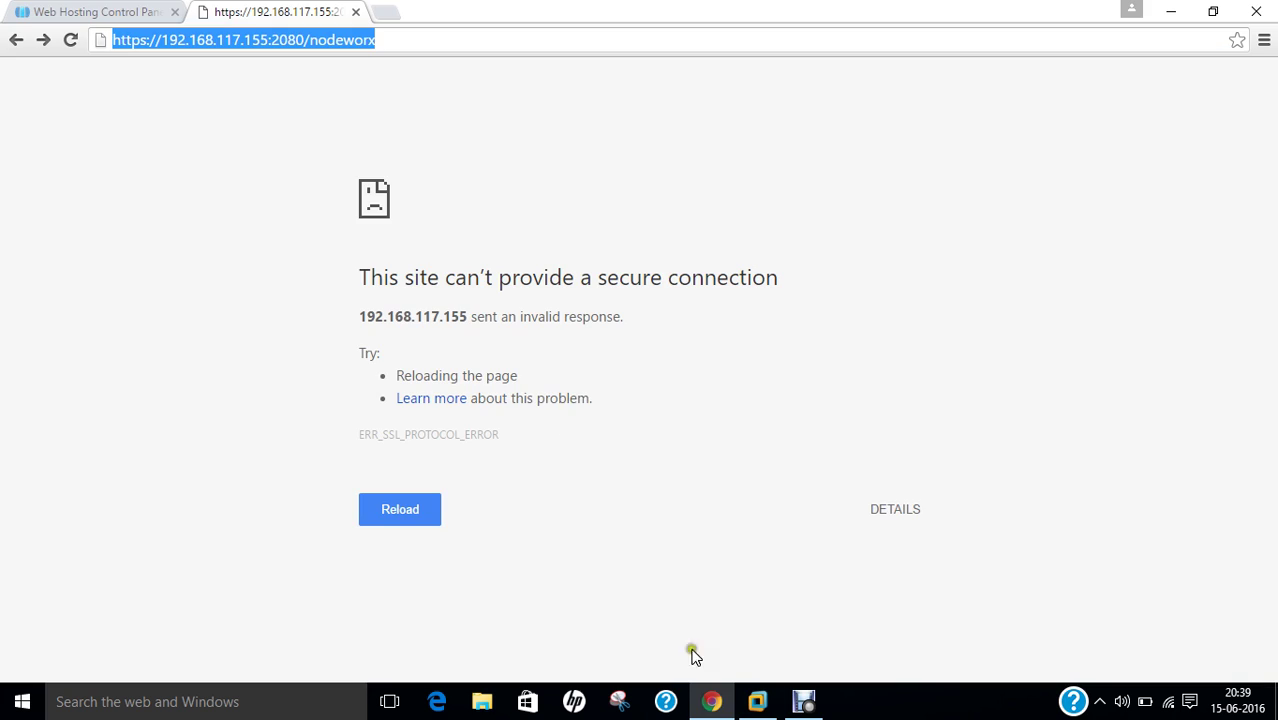
click(287, 40)
key(BackSpace)
key(BackSpace)
text(443)
key(Delete)
key(Return)
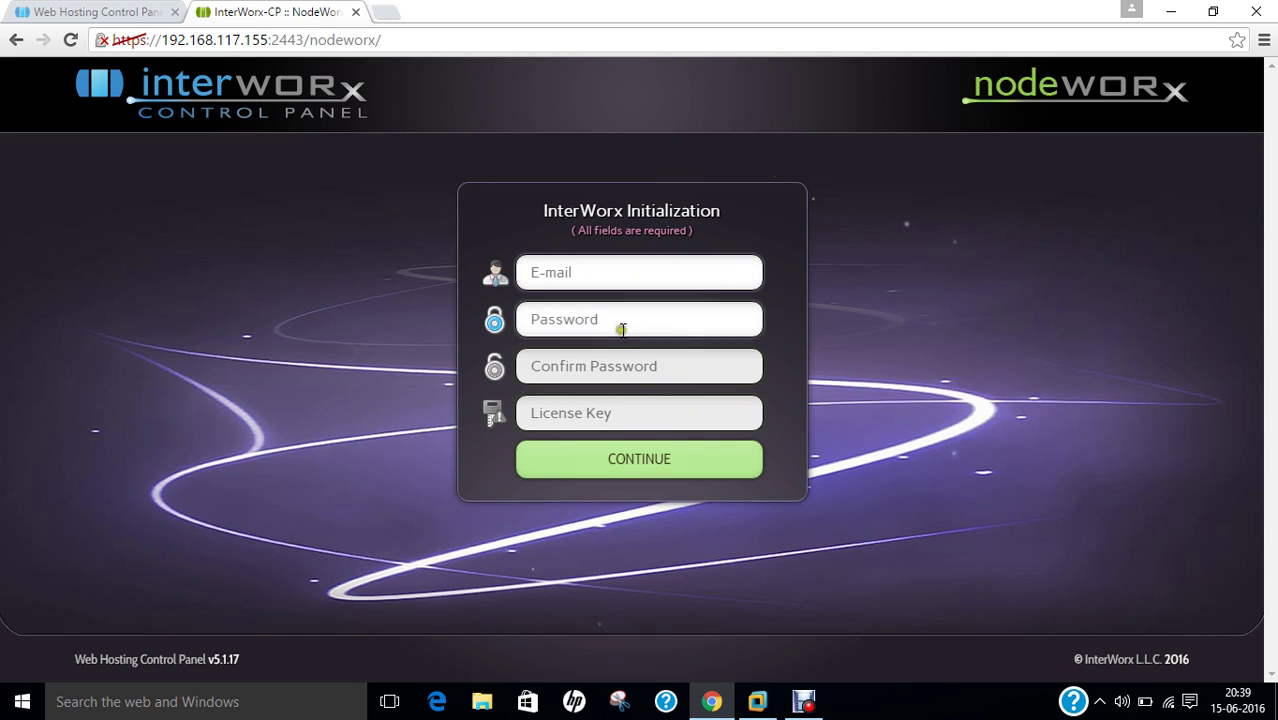
click(578, 318)
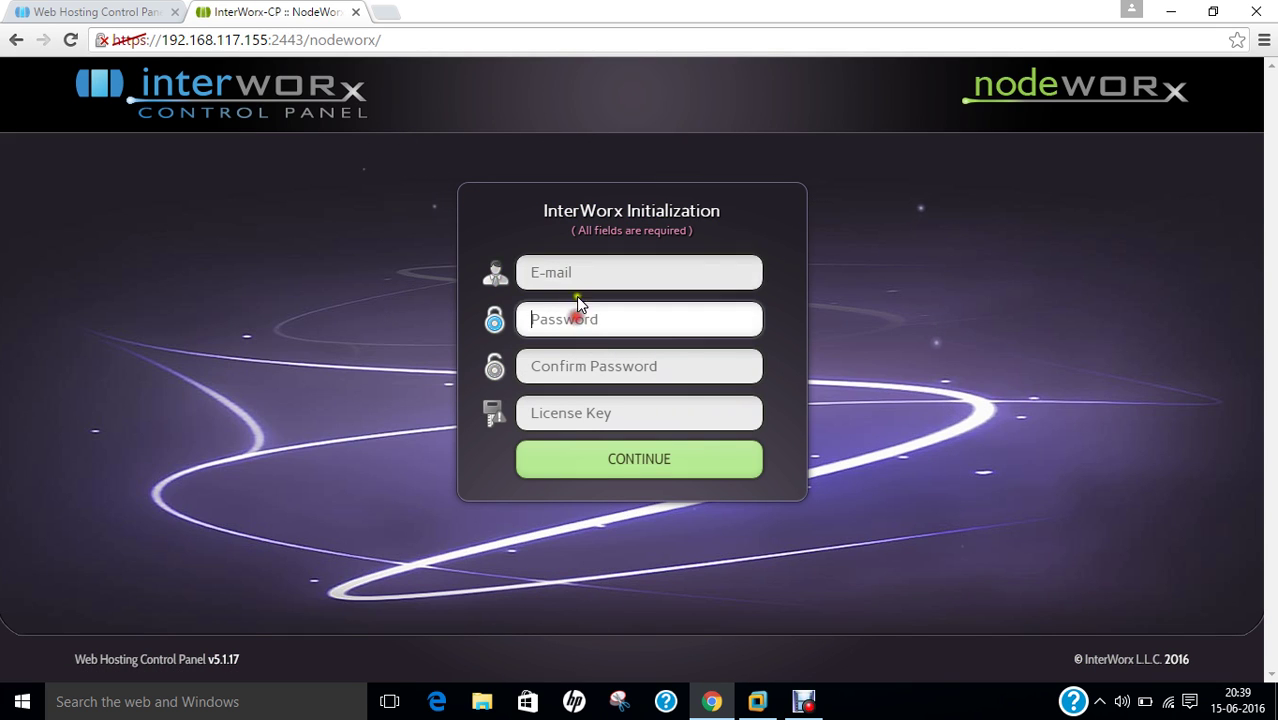
click(582, 364)
click(584, 404)
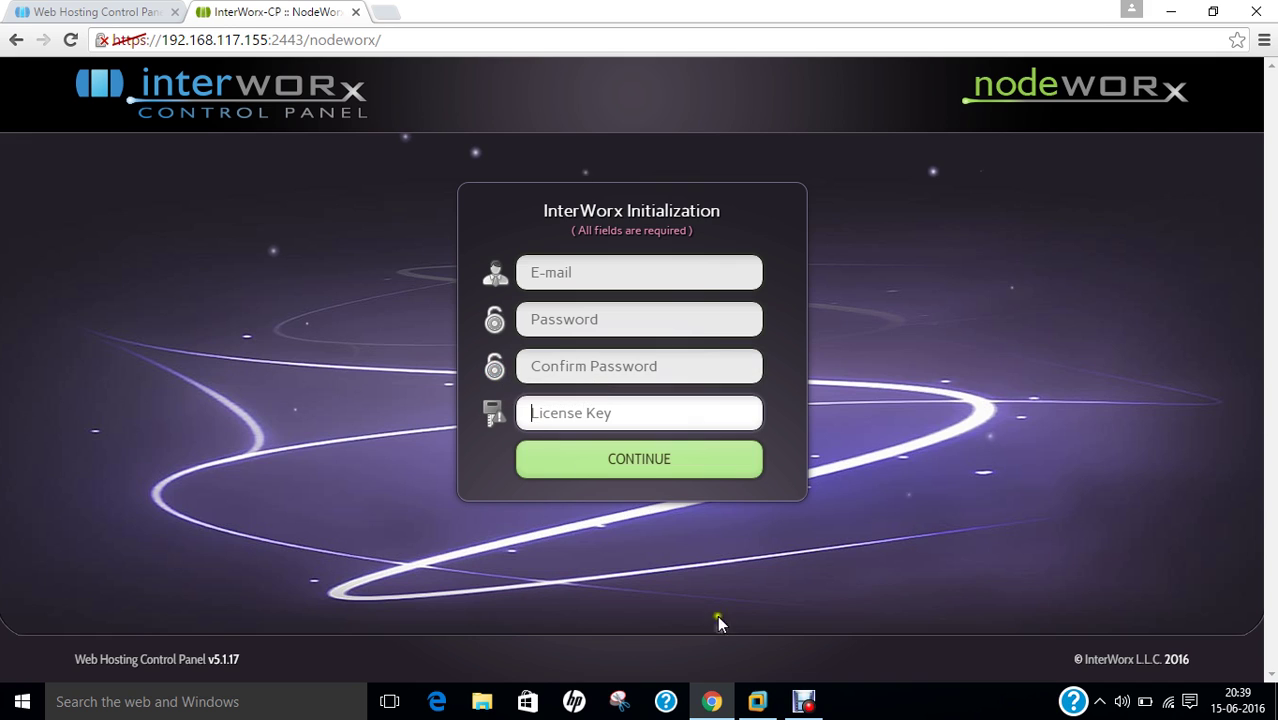
click(836, 706)
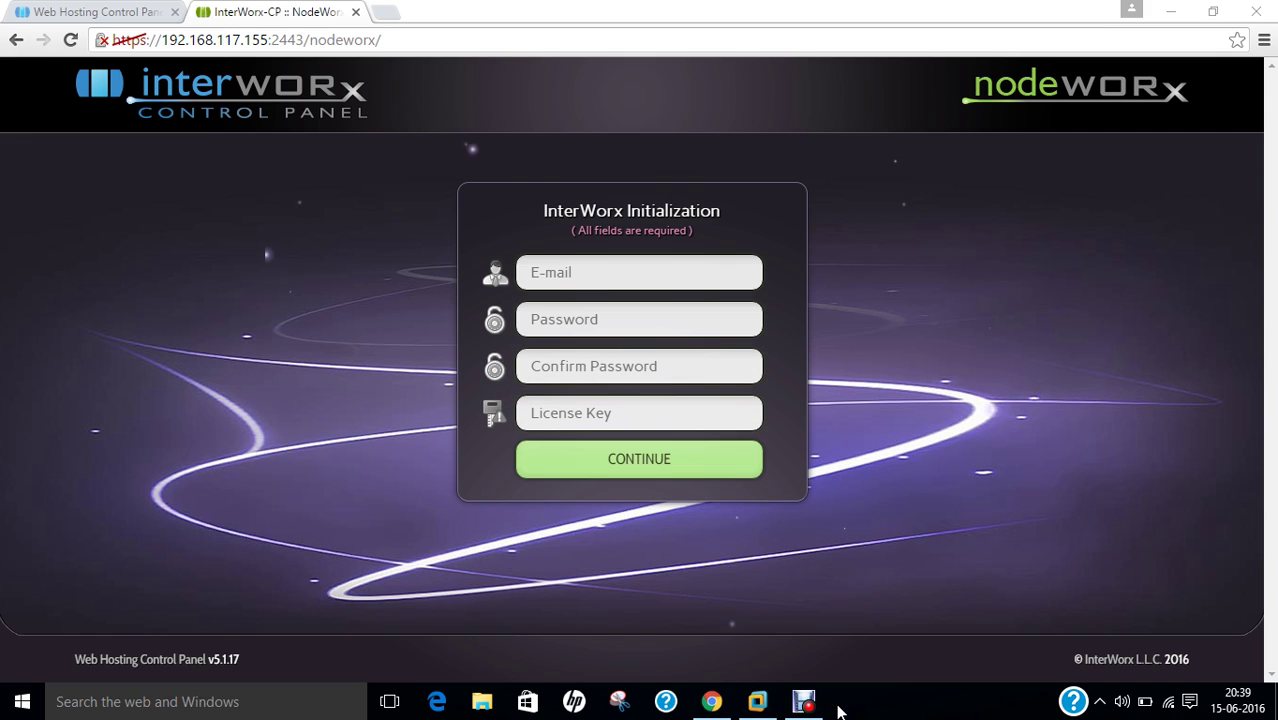